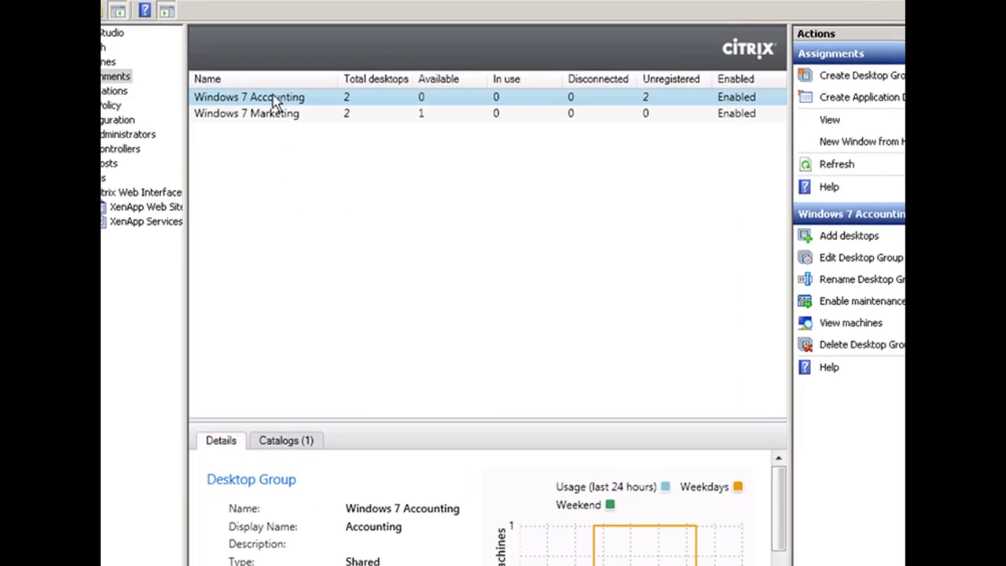
Step: Open Edit Desktop Group for Windows 7 Accounting, landing on its Delegation page
right_click(279, 95)
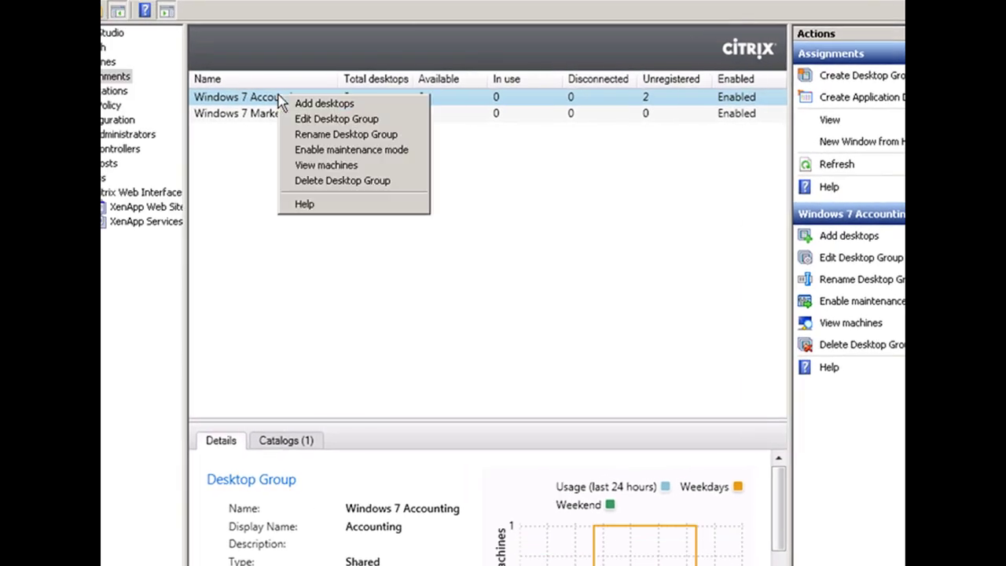
left_click(345, 129)
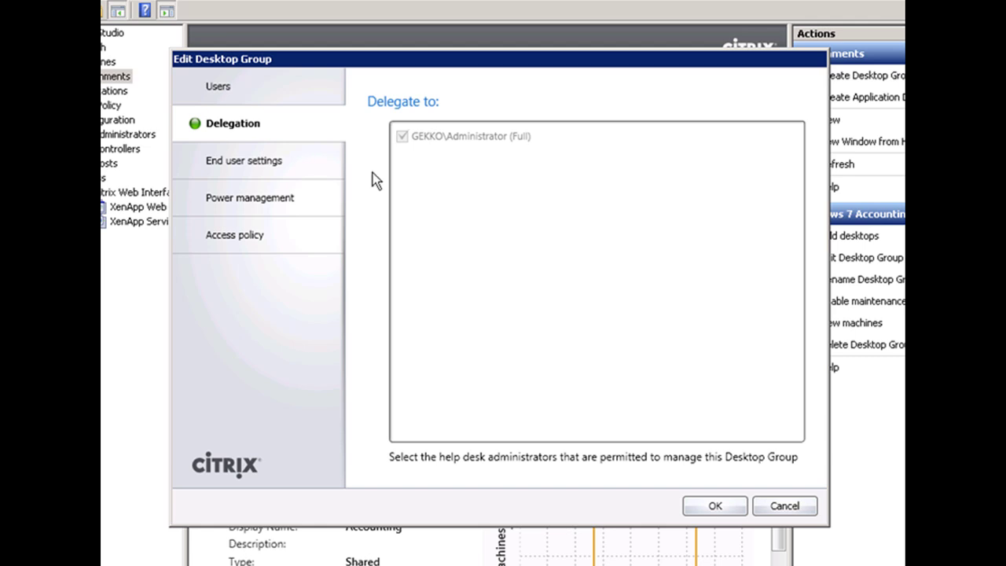
Step: Show the Accounting group's Power management schedule under End user settings
left_click(266, 163)
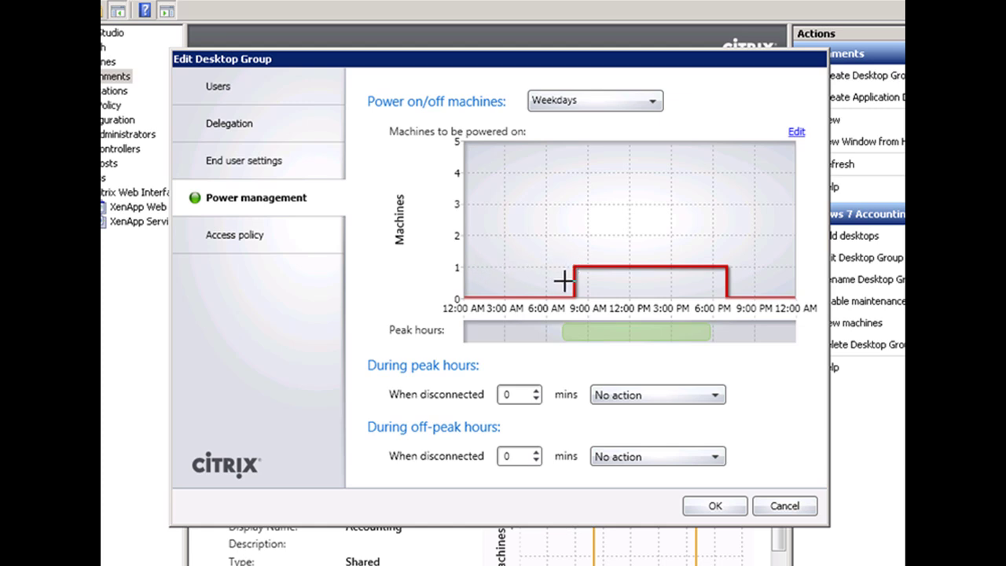
Step: Stretch the weekday schedule so 1 machine stays on for the full 24 hours
left_click_drag(555, 285, 466, 283)
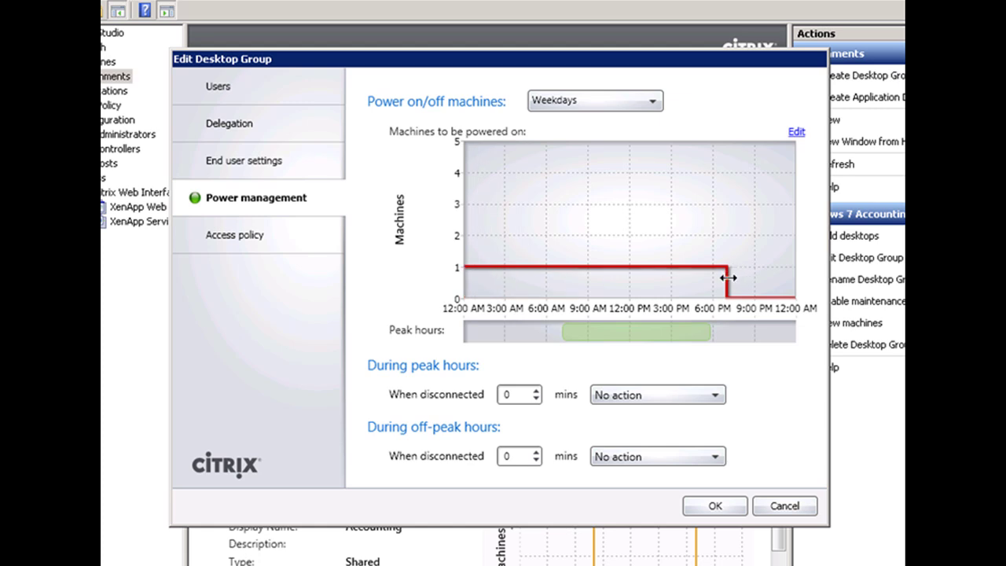
left_click_drag(729, 278, 794, 278)
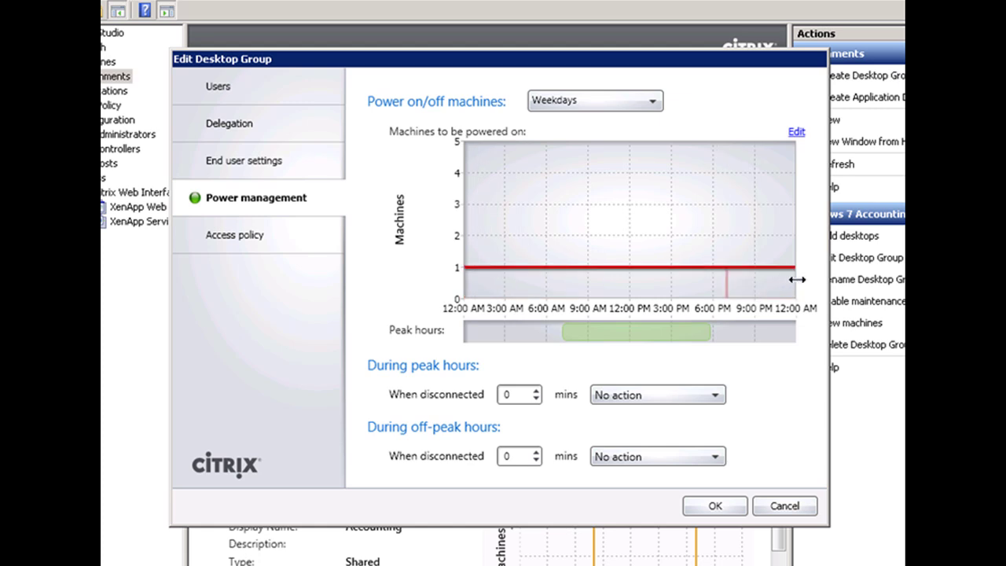
left_click(653, 107)
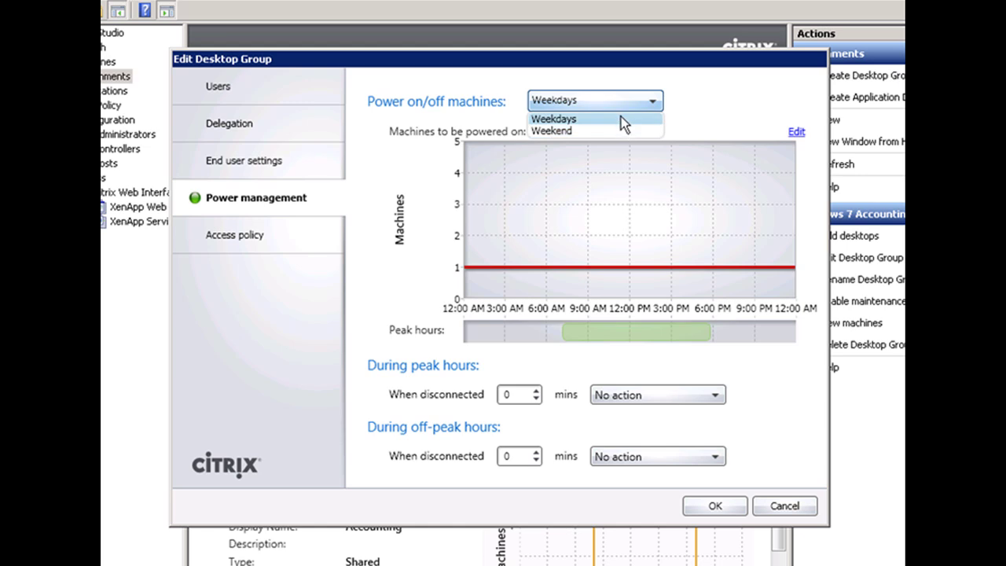
left_click(621, 116)
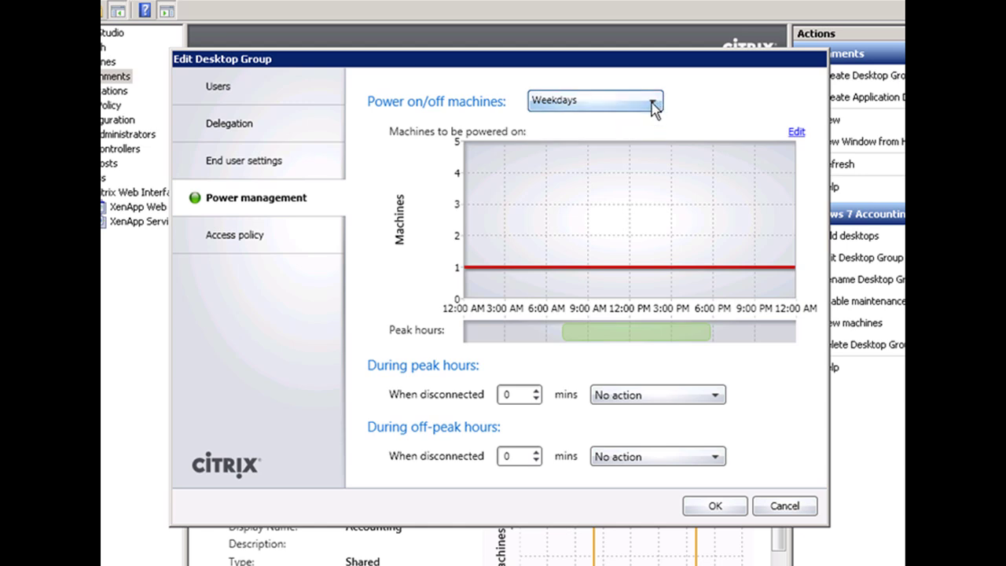
Step: Set the Weekend schedule to keep 1 machine on all day, then save
left_click(652, 104)
left_click(628, 132)
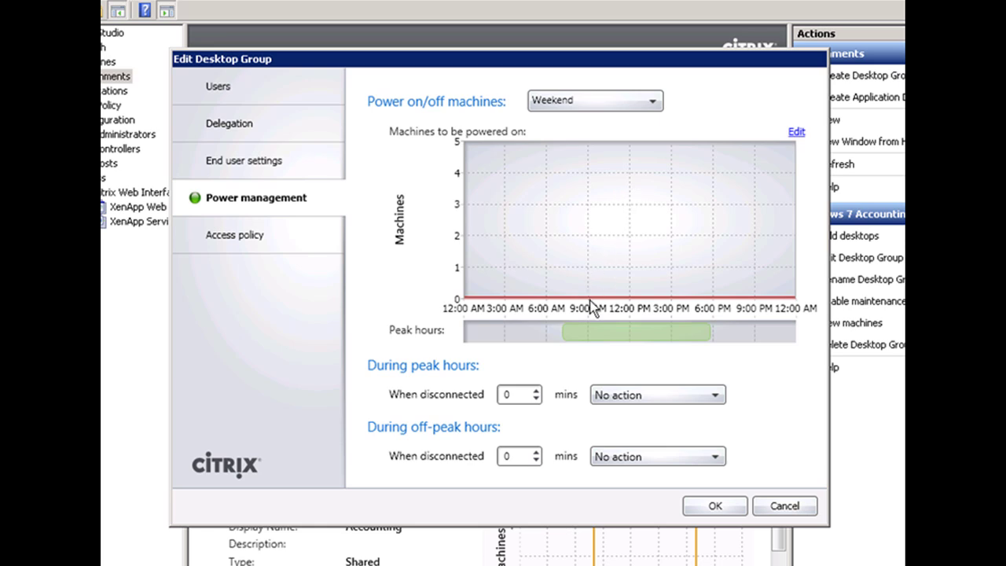
left_click_drag(588, 289, 795, 276)
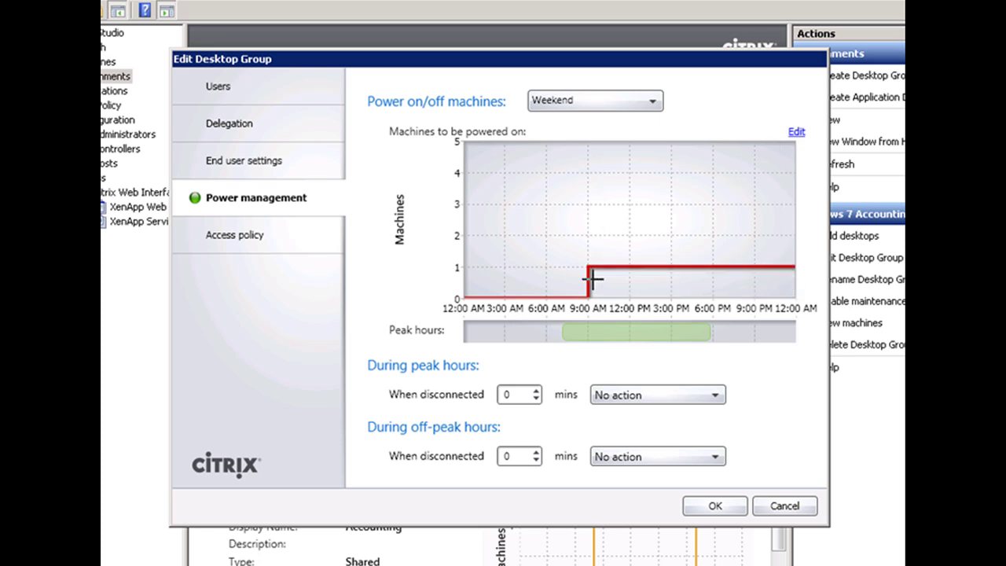
left_click_drag(484, 275, 463, 271)
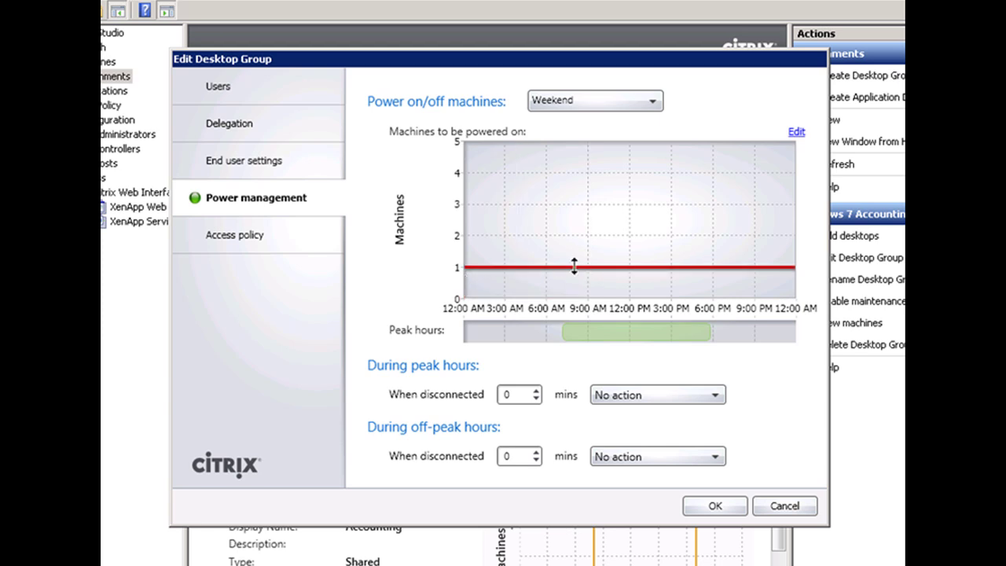
key("ctrl+Tab")
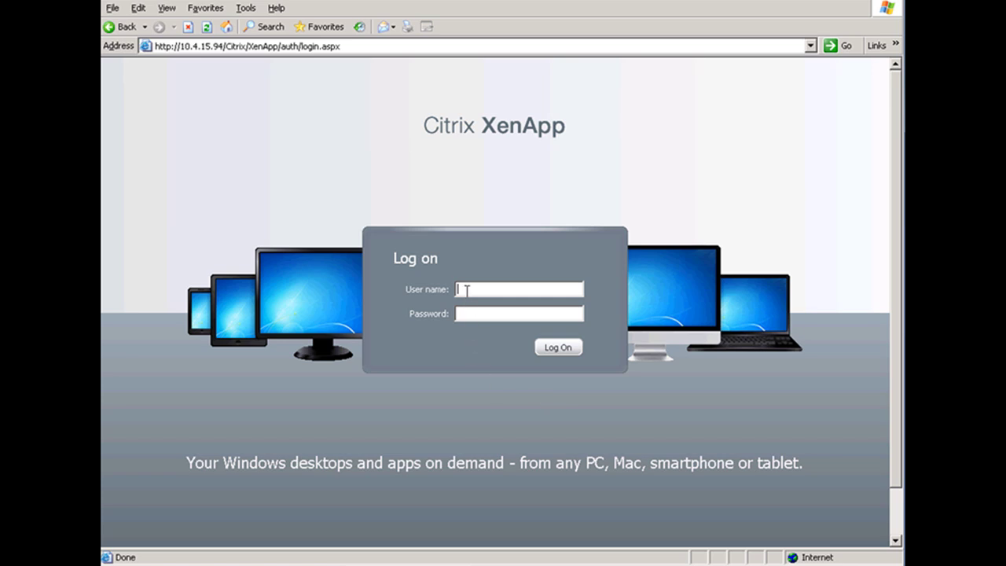
Step: Log on as administrator with the account password
type("administrator")
key("Tab")
type("password")
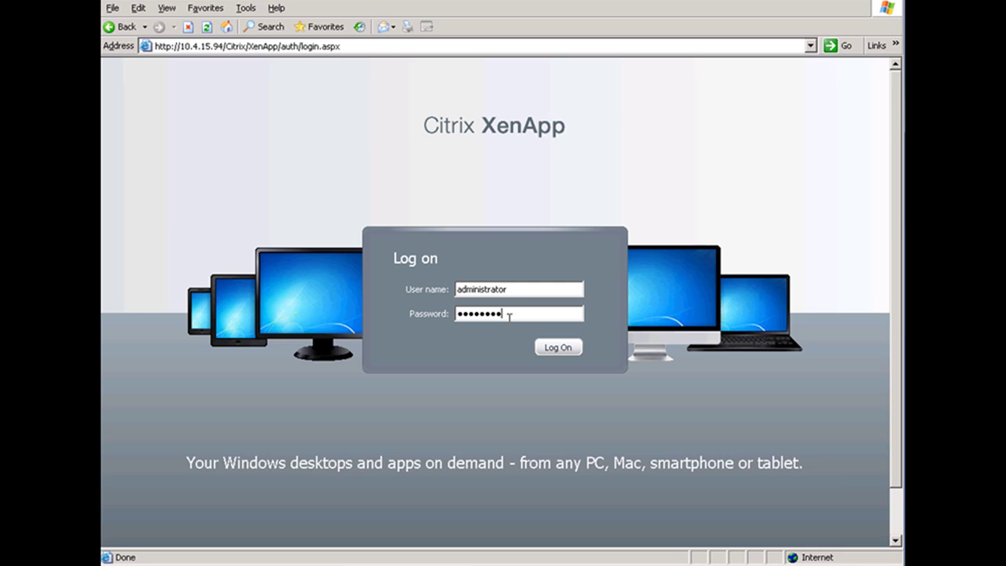
left_click(539, 347)
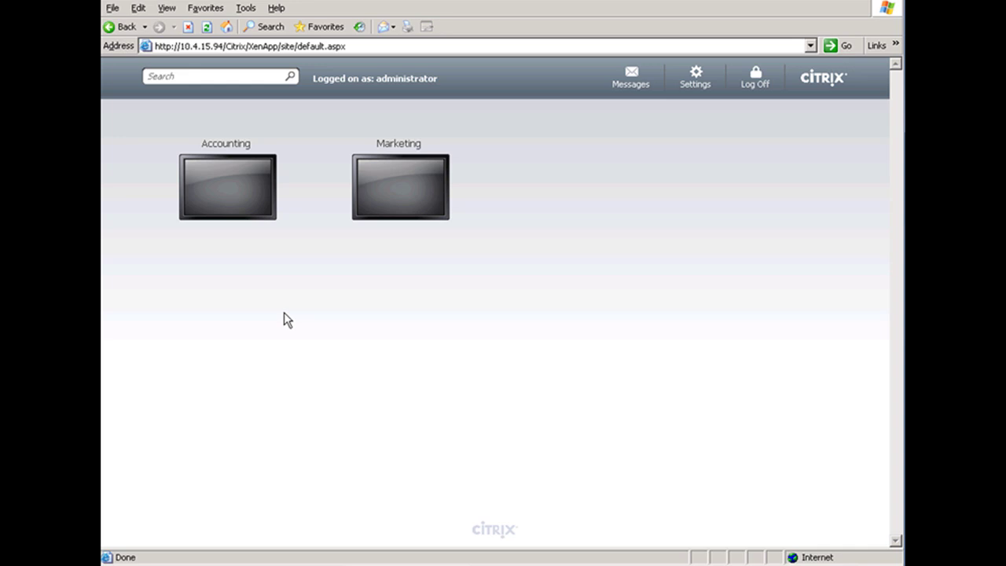
Step: Launch the Marketing desktop, dismiss the full-screen tip, and open the session's Start menu
mouse_move(442, 209)
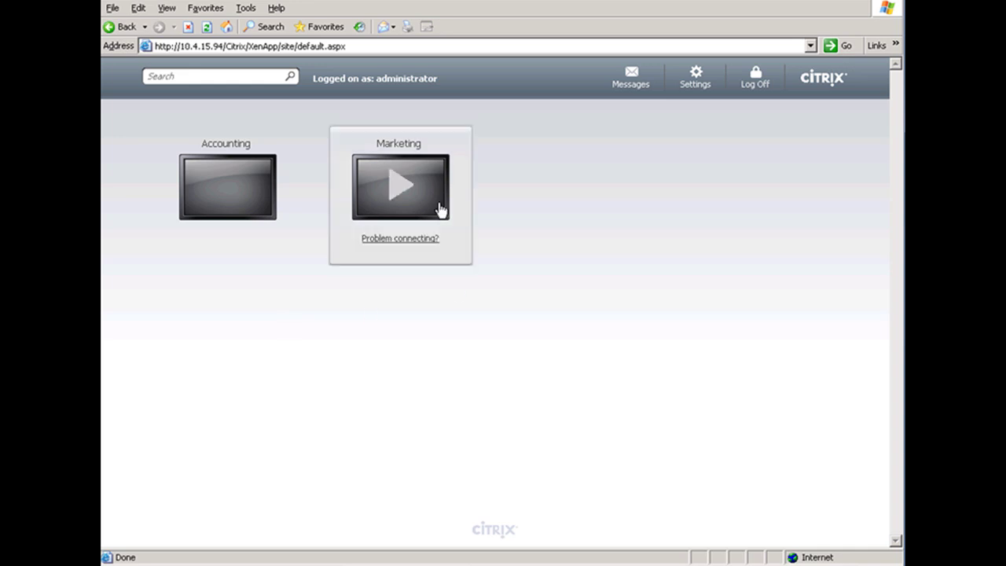
left_click(400, 189)
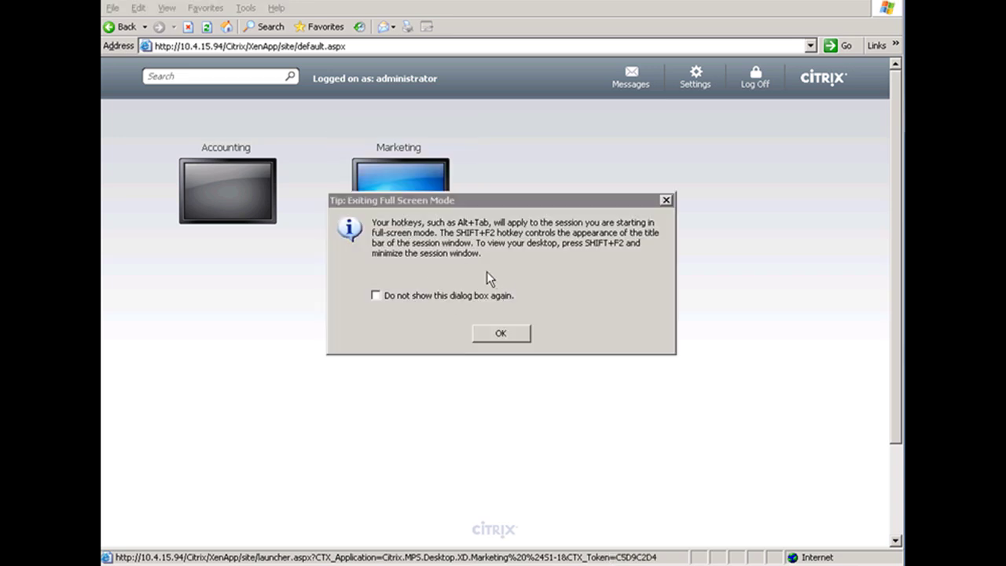
left_click(500, 333)
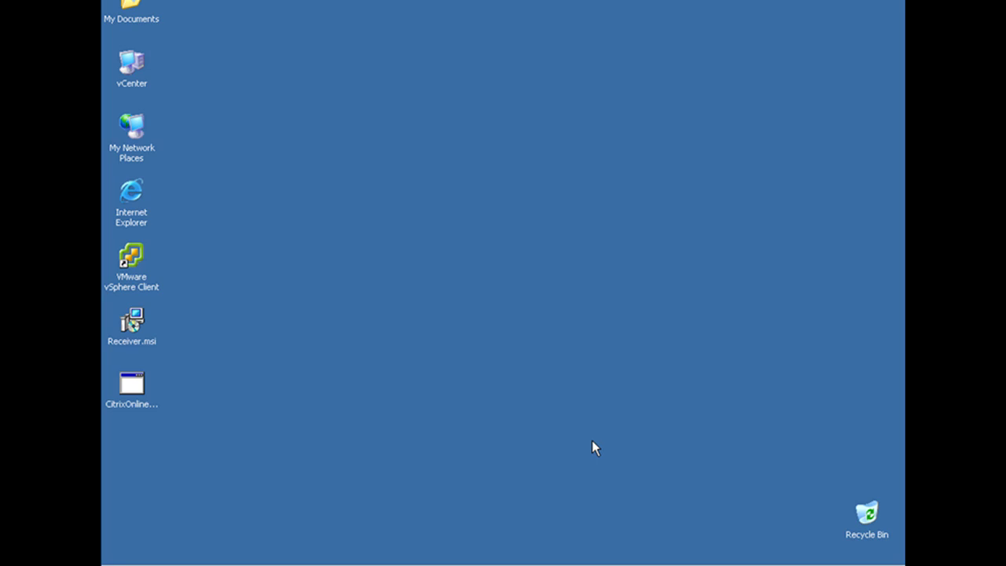
left_click(118, 564)
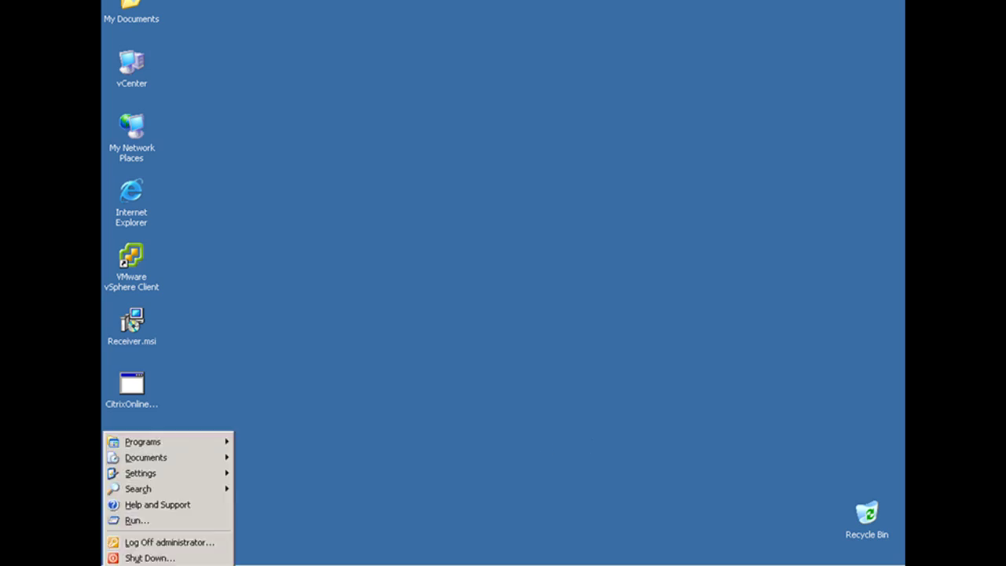
Step: Launch the Windows7 virtual desktop from Programs and reveal its Desktop Viewer toolbar options
mouse_move(174, 448)
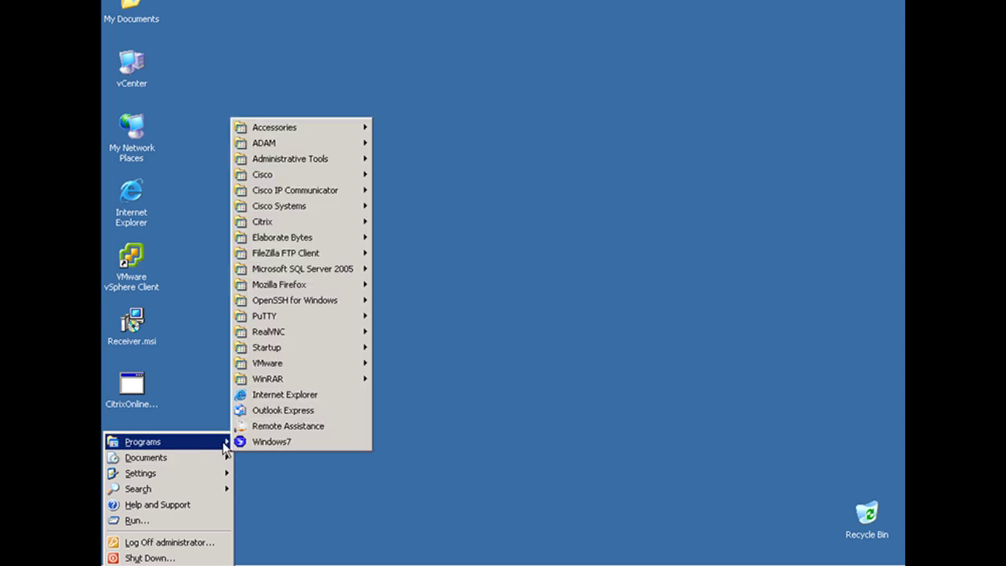
left_click(311, 443)
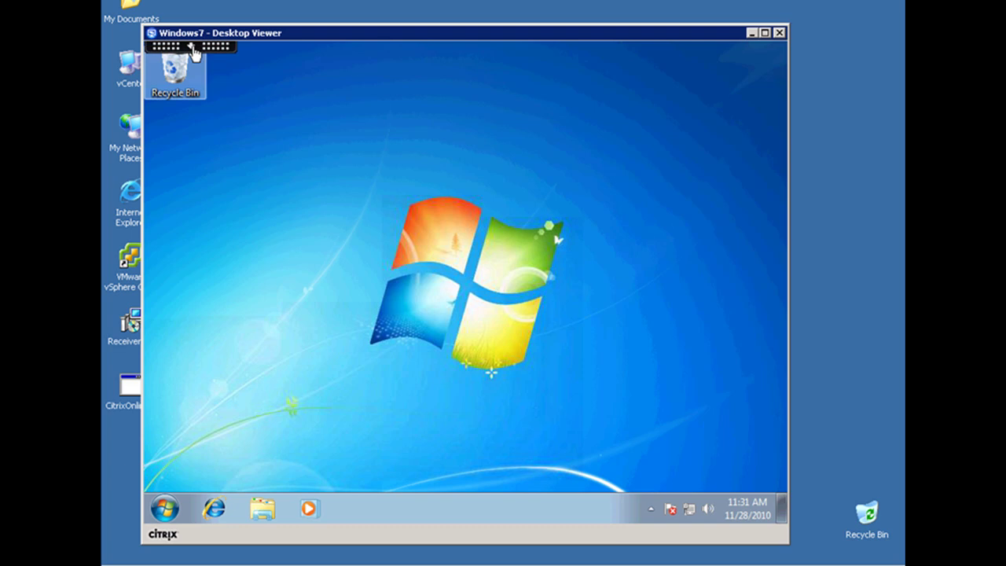
left_click(193, 47)
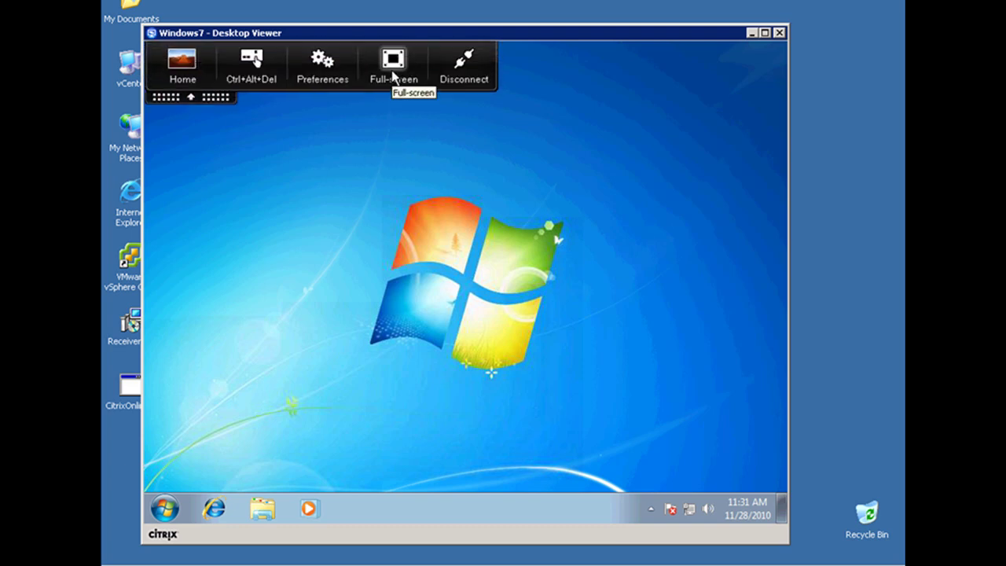
left_click(323, 69)
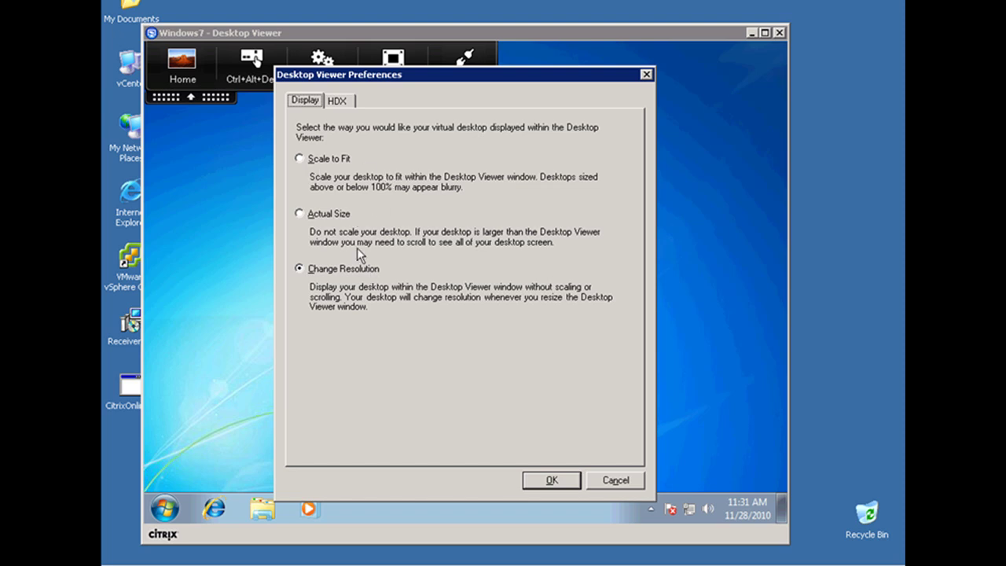
left_click(338, 100)
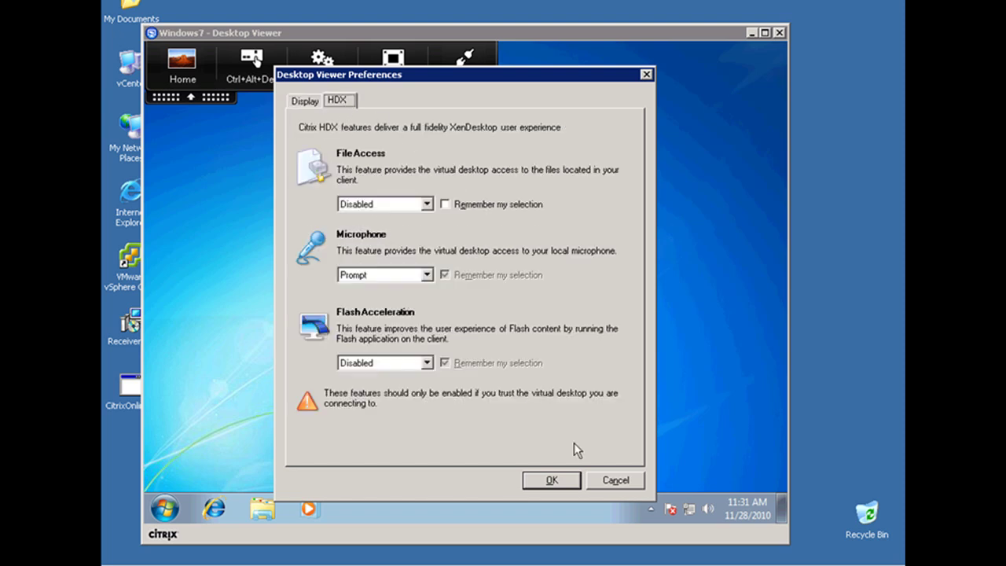
left_click(614, 480)
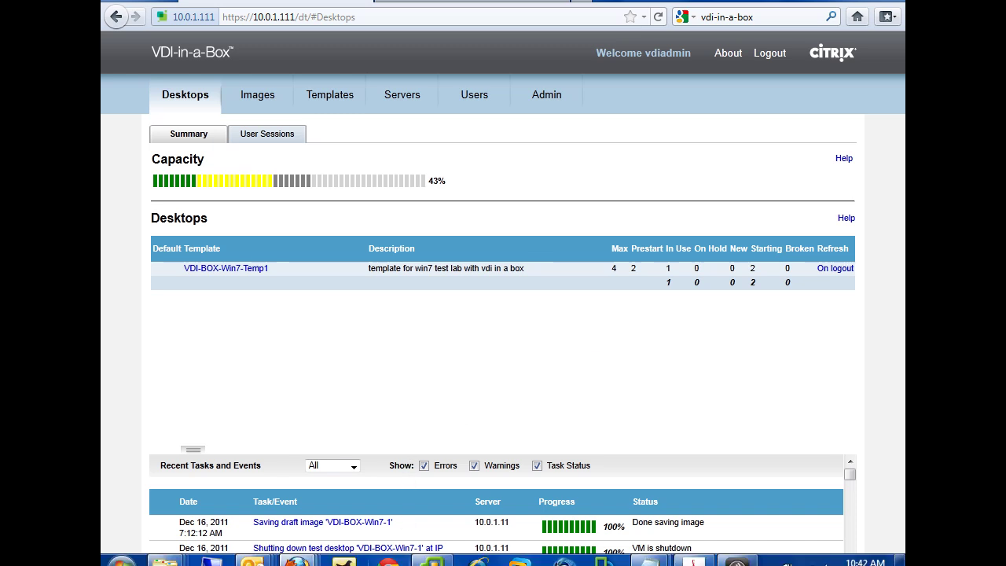
left_click(442, 561)
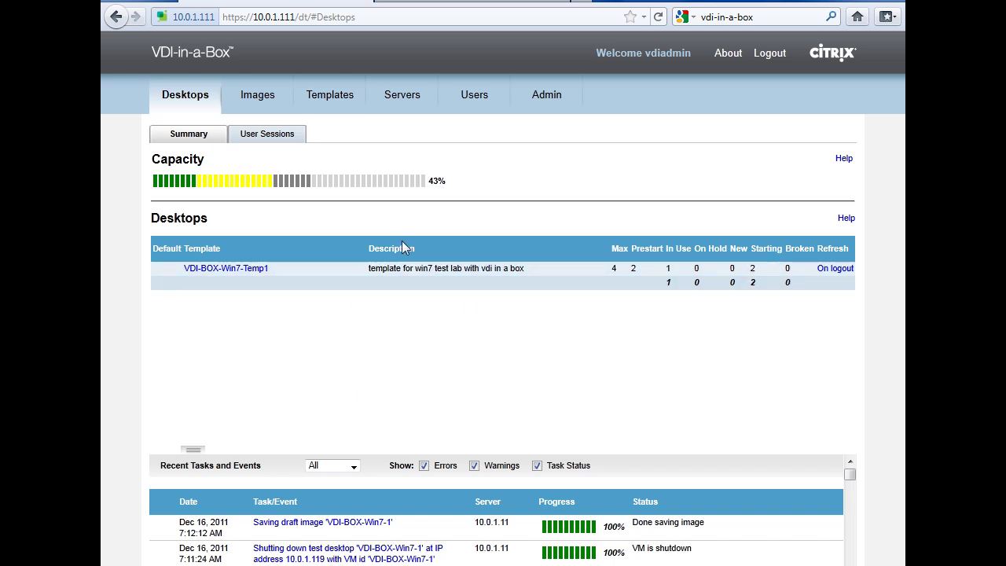
Step: Browse the Images, Templates, Servers and Users pages, then return to the Desktops summary
left_click(266, 105)
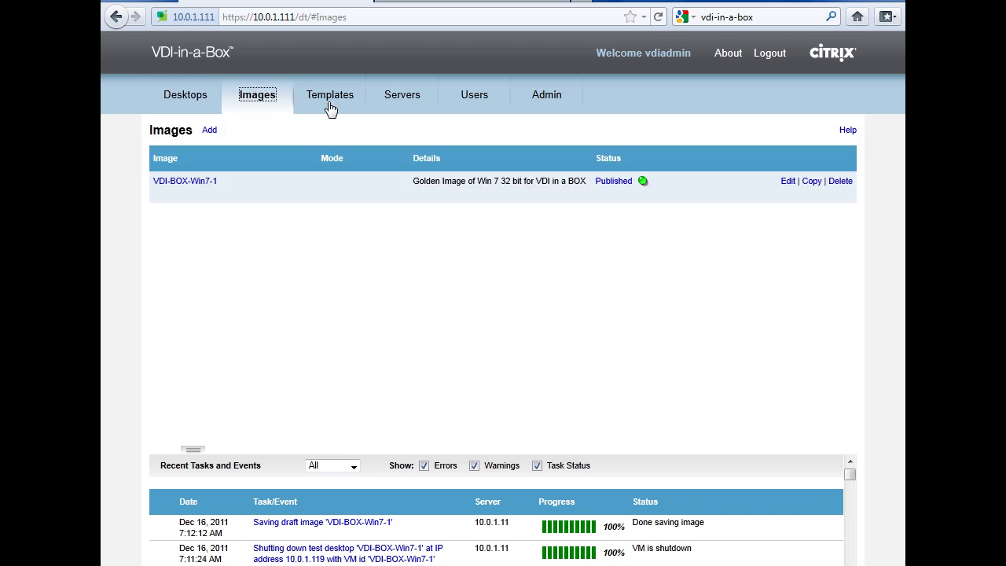
left_click(330, 107)
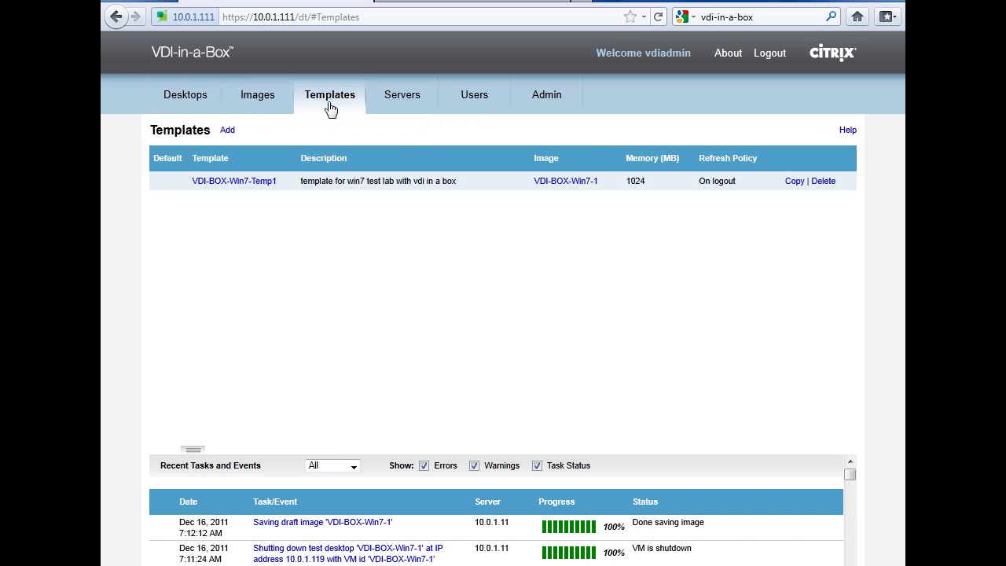
left_click(387, 106)
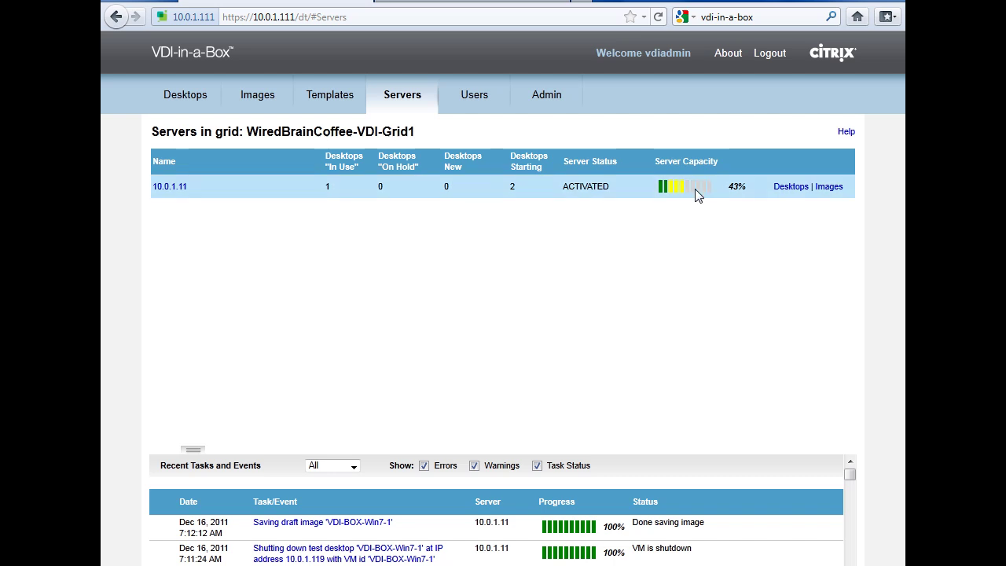
left_click(478, 104)
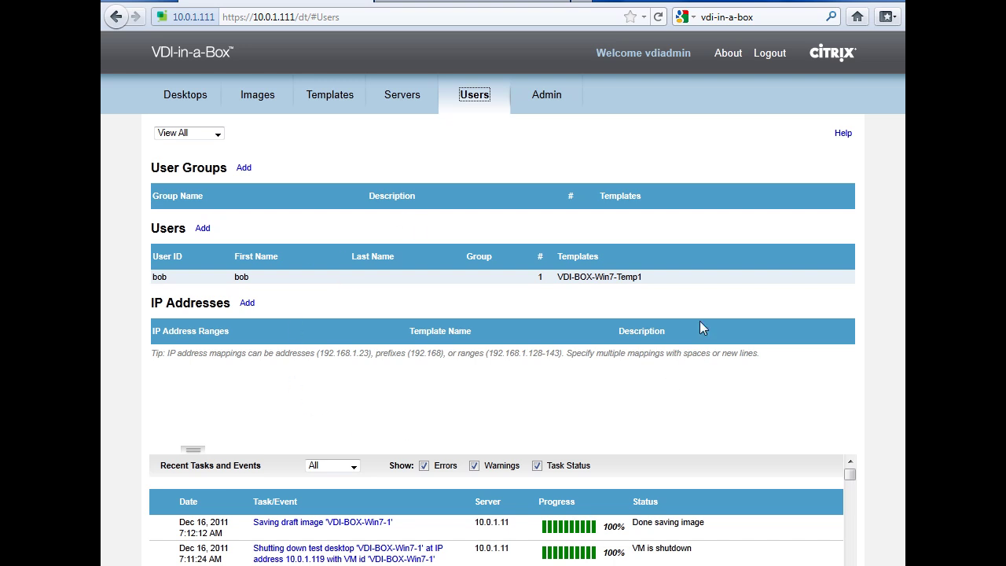
left_click(201, 98)
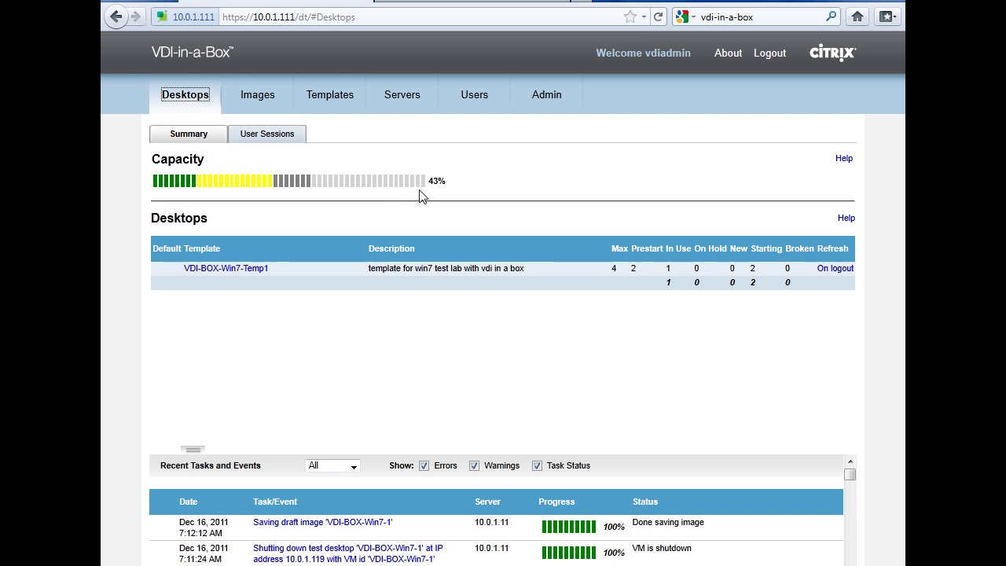
Step: Sign in on the end-user login page with the test user's name and password
left_click(471, 4)
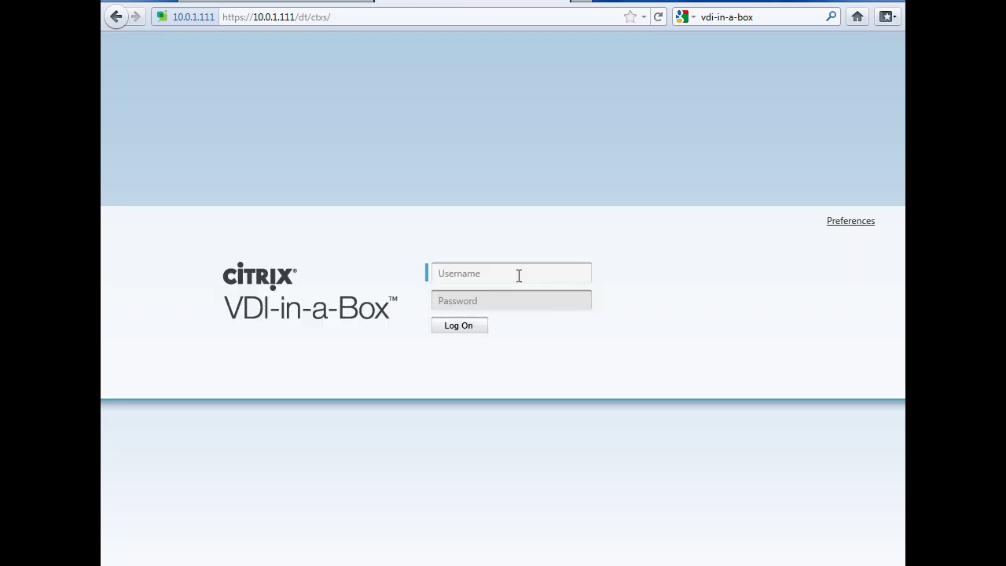
type("bob")
key("Tab")
type("••")
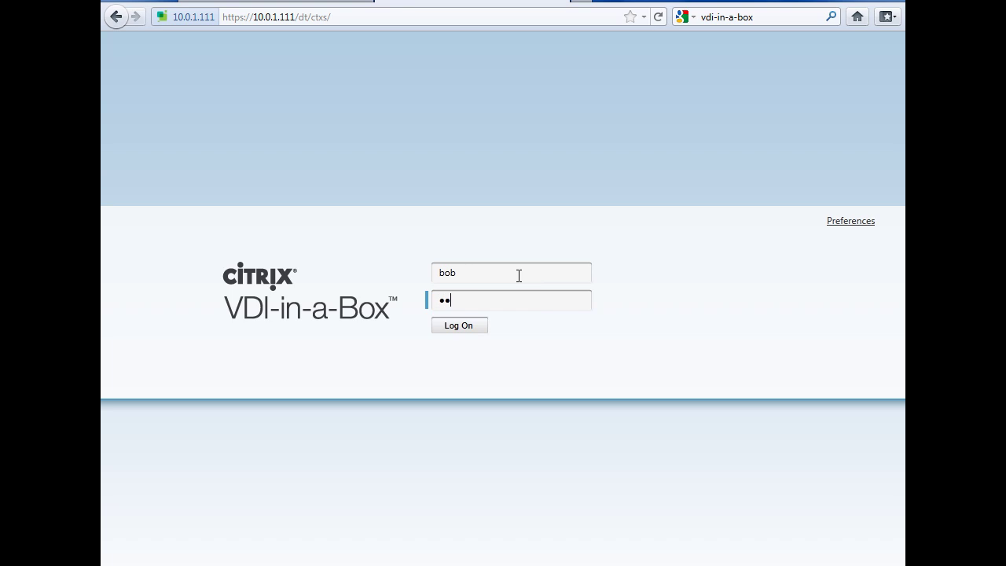
type("•••••••••")
key("Return")
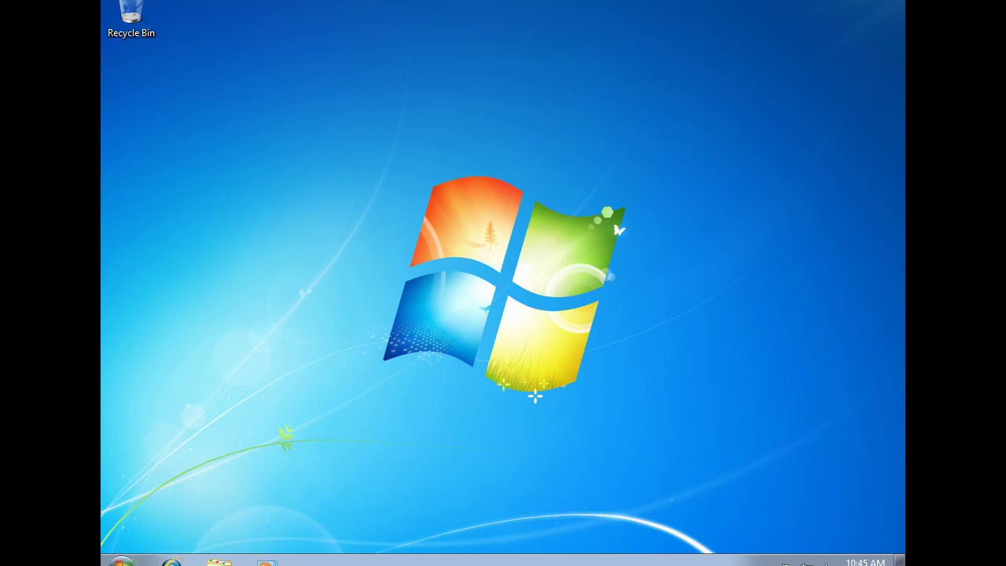
Step: Launch Remote Desktop Connection from Start > All Programs > Accessories
left_click(121, 559)
left_click(157, 500)
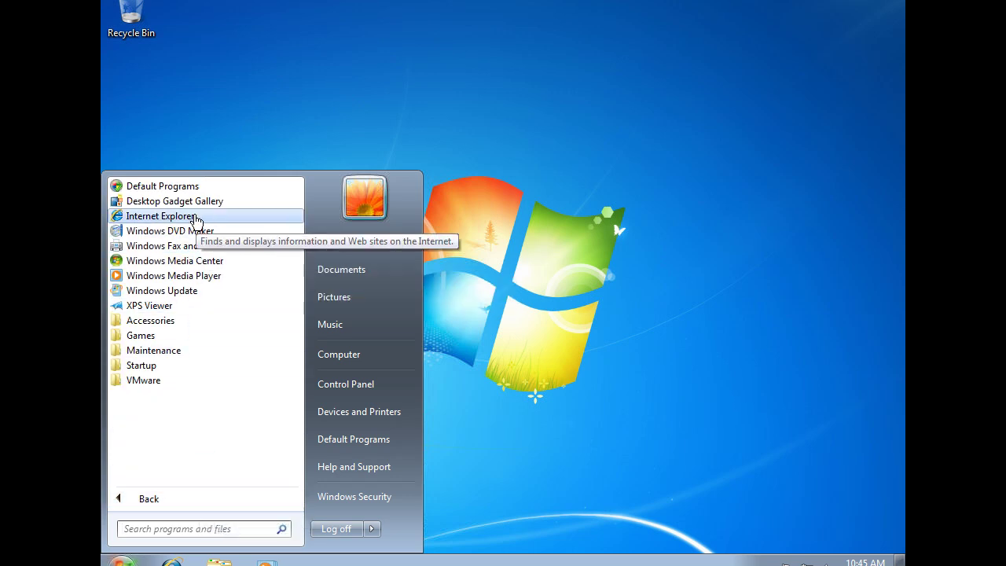
left_click(174, 322)
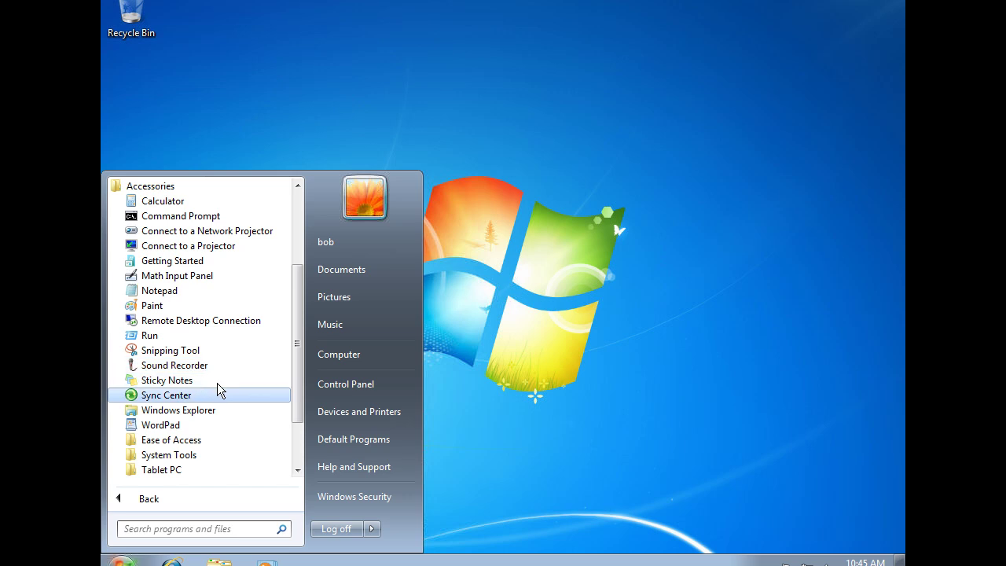
left_click(188, 320)
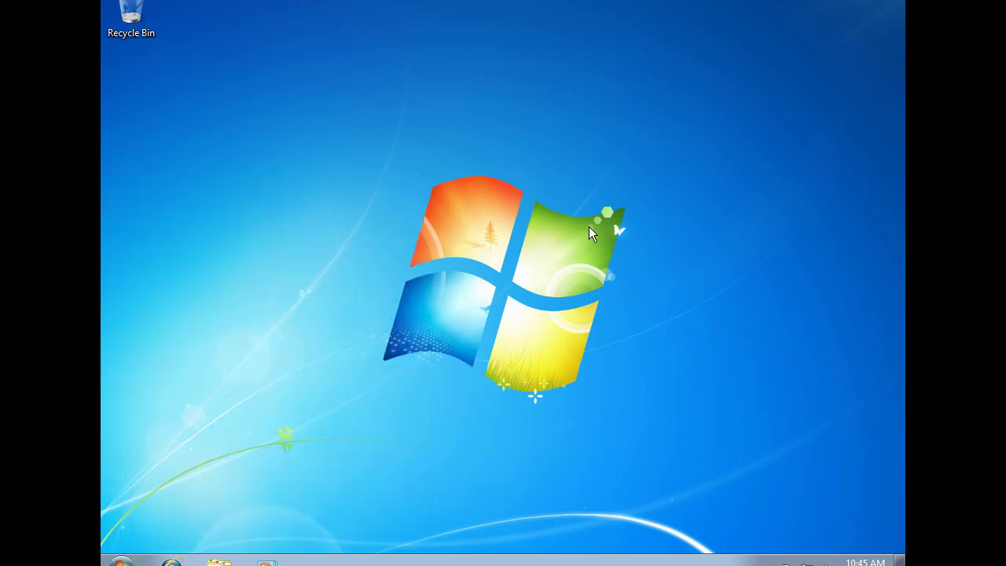